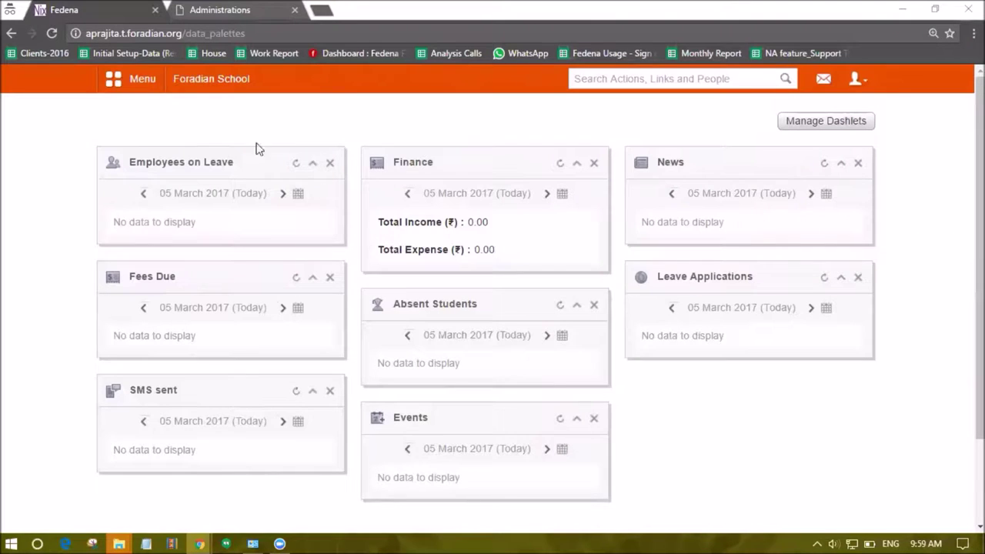
- Go to Menu > Academics > Library and open the Library Setting page
click(135, 78)
click(228, 126)
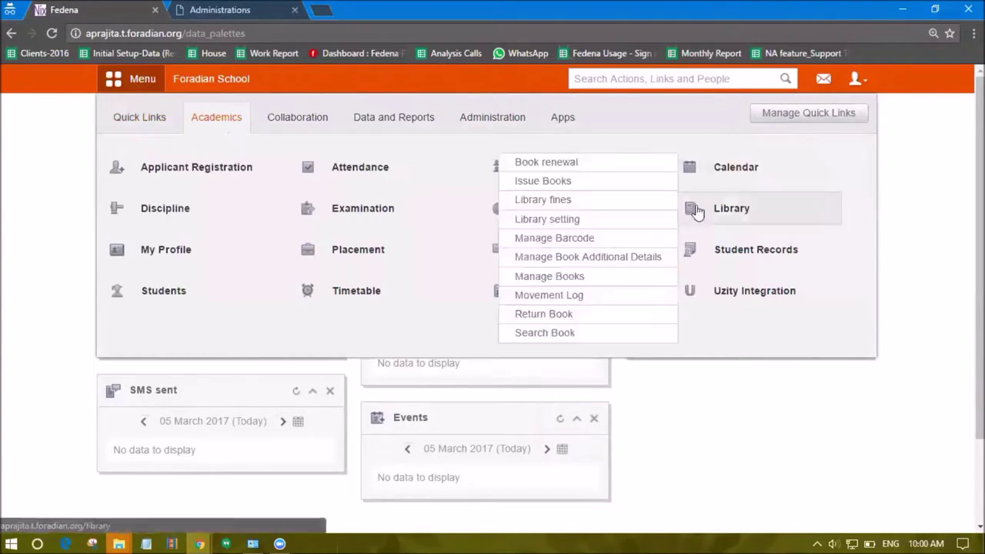
click(700, 211)
scroll(548, 261, down, 2)
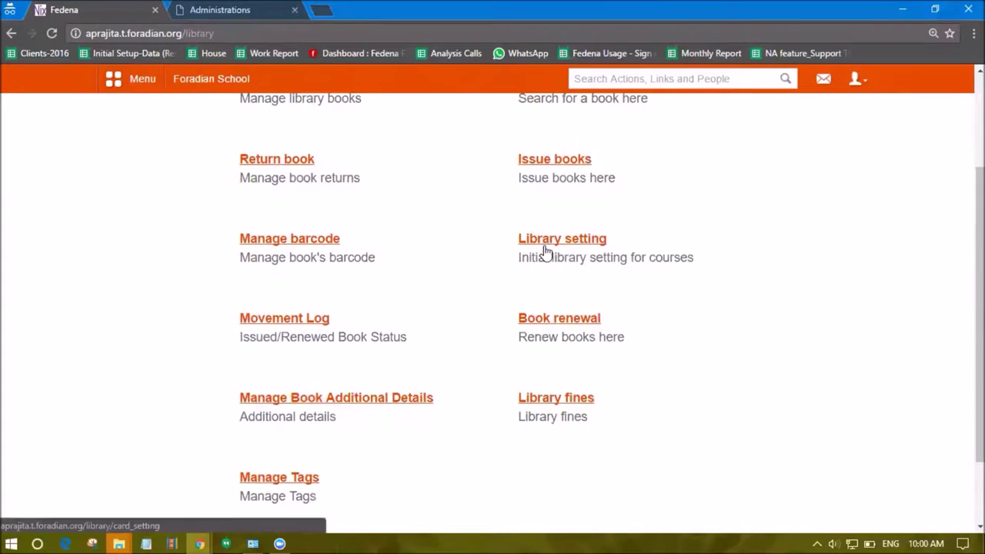
click(547, 242)
- Choose Grade 4 in the Courses list to show its Staff Child rule: 1 book for 2 days
click(314, 226)
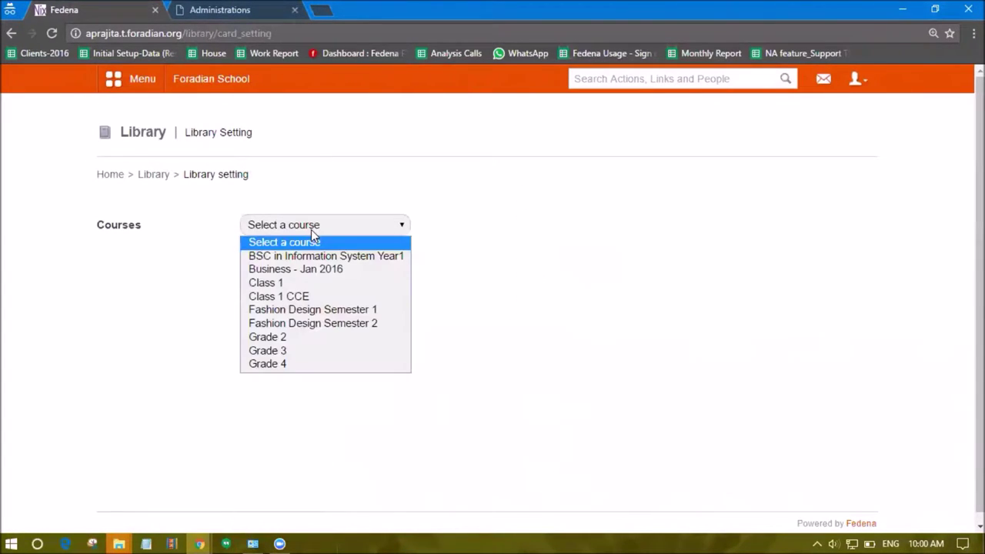
click(296, 352)
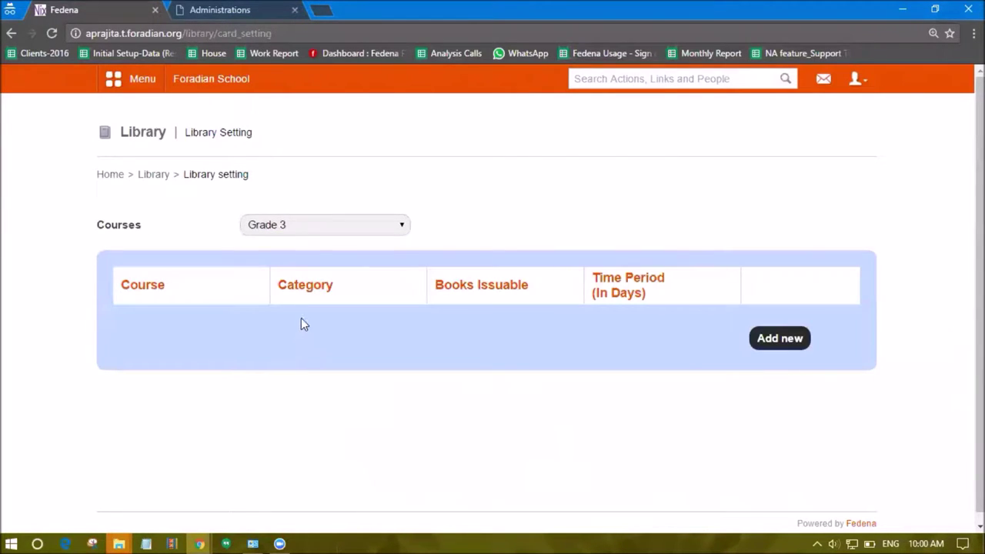
key(Down)
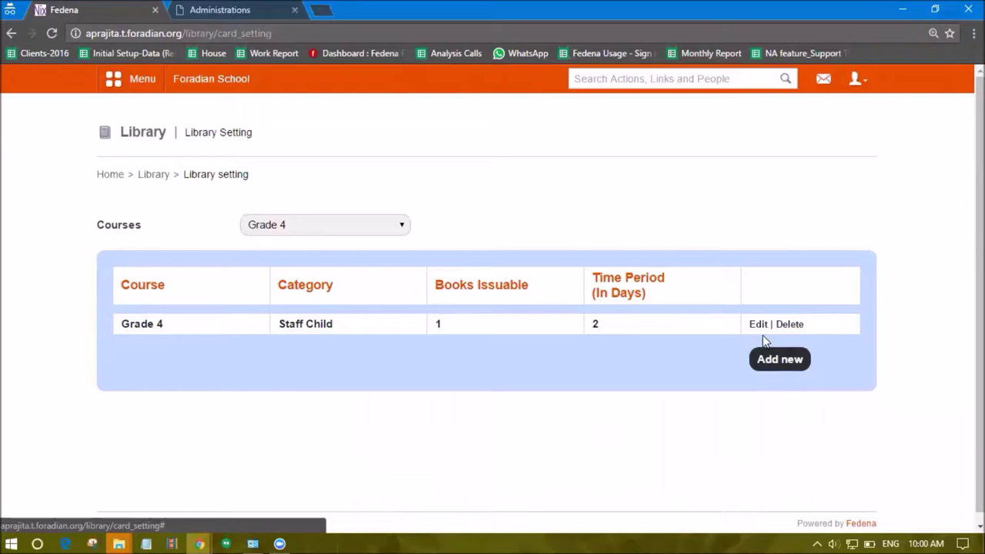
- Open the Grade 4 card setting for editing and review its category, books and period fields
click(757, 324)
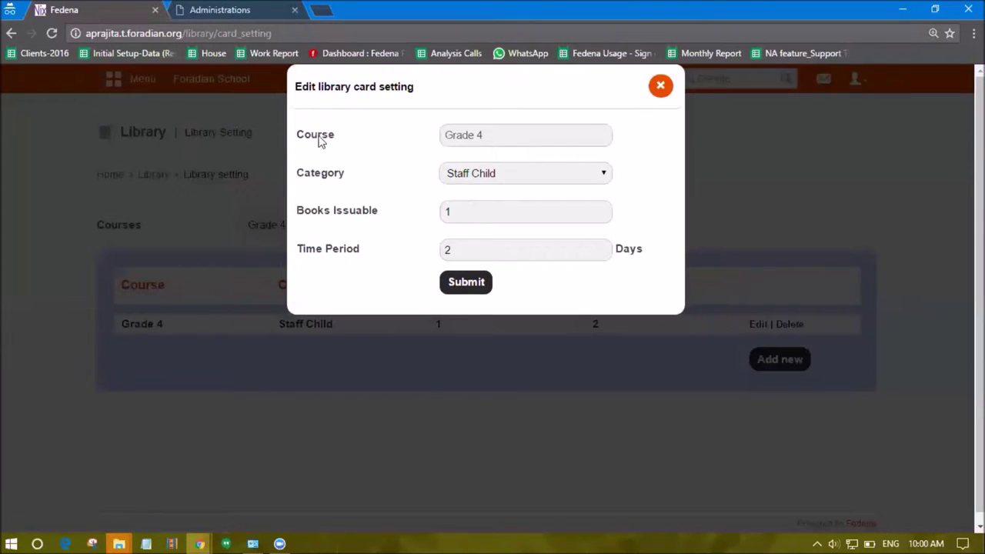
click(504, 181)
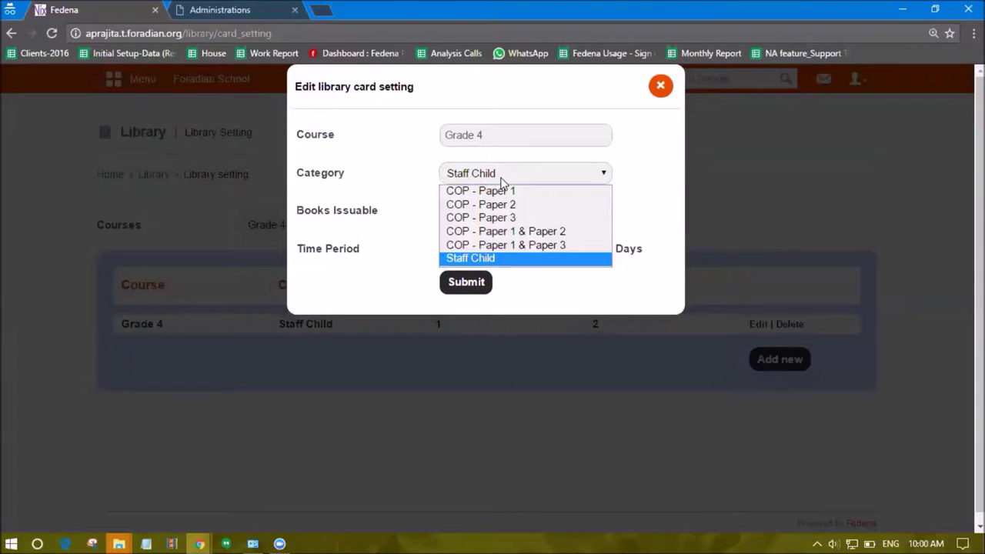
click(502, 182)
click(503, 183)
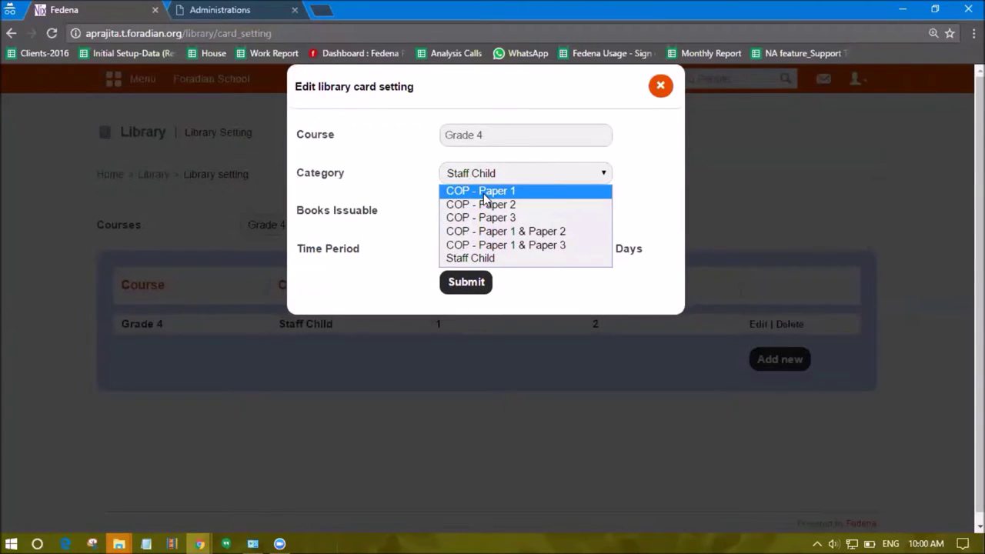
click(426, 202)
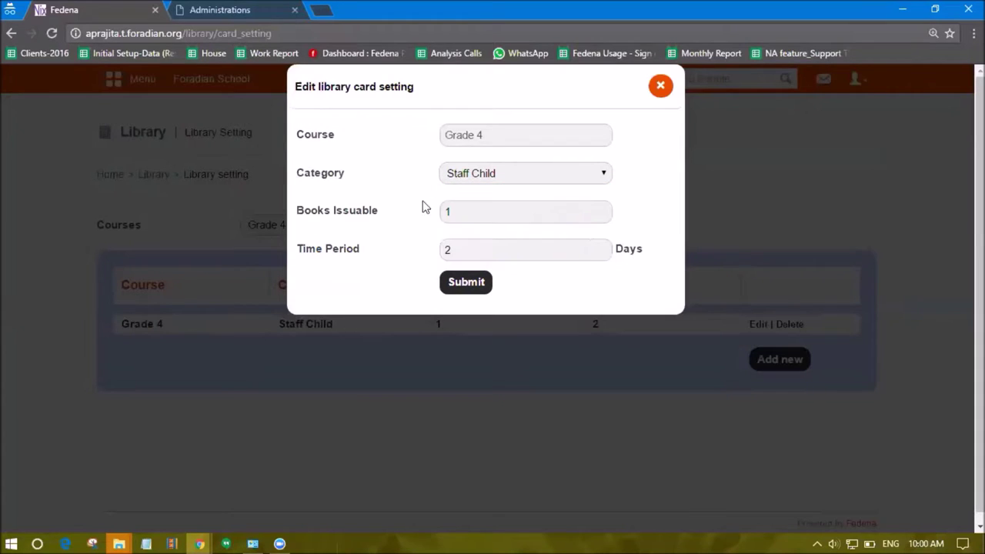
click(457, 212)
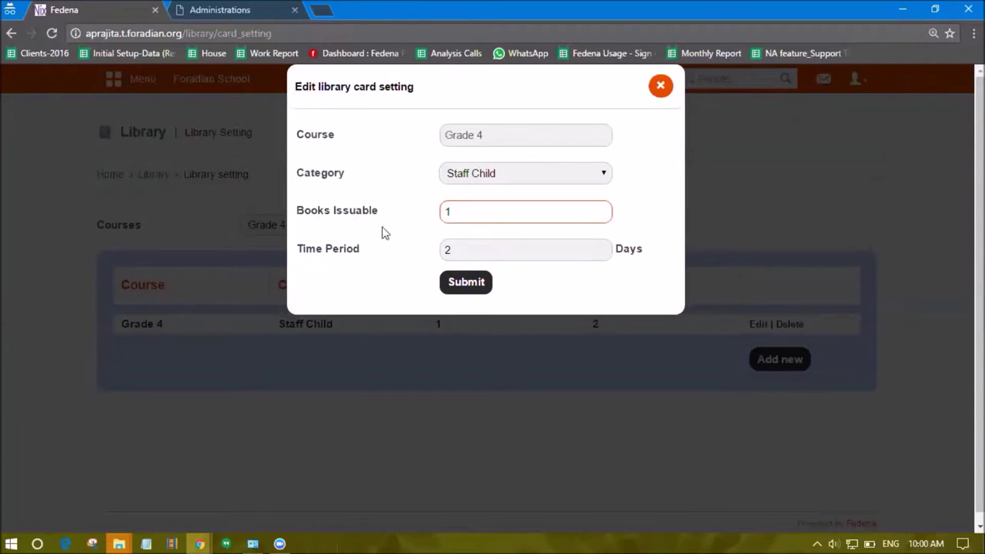
click(448, 221)
click(460, 246)
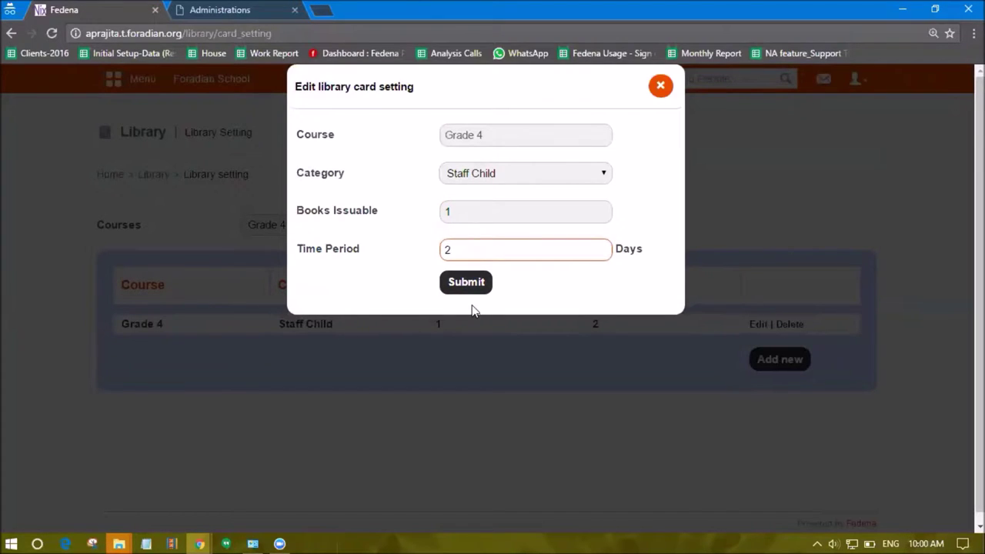
- Keep Staff Child, set Books Issuable to 1 with a 2-day Time Period, and submit
click(496, 176)
click(497, 176)
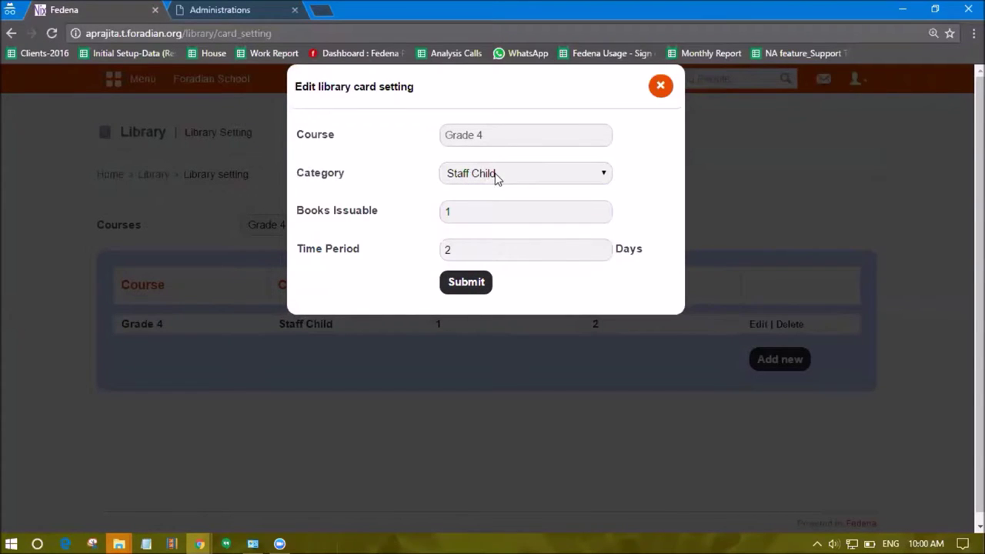
click(458, 215)
key(ctrl+a)
text(1)
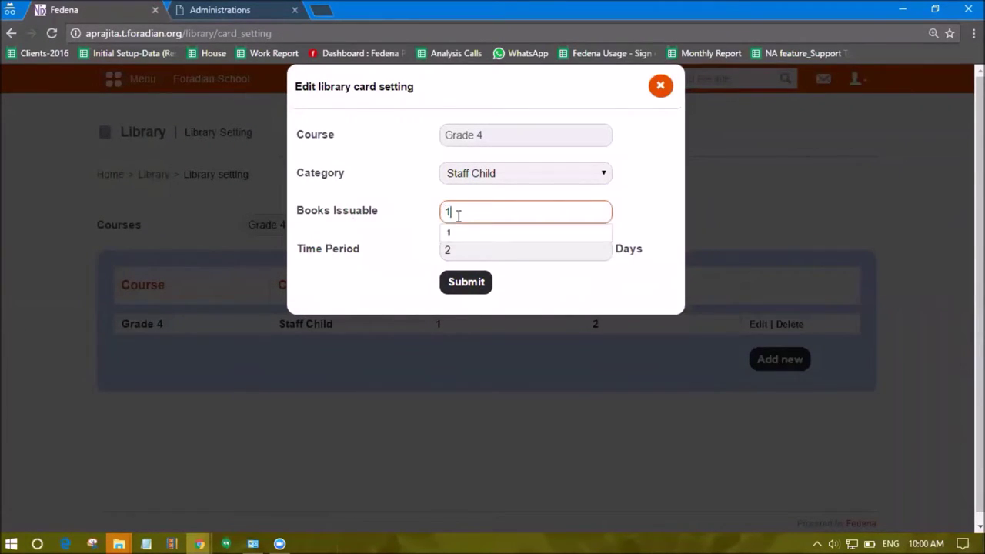
click(451, 257)
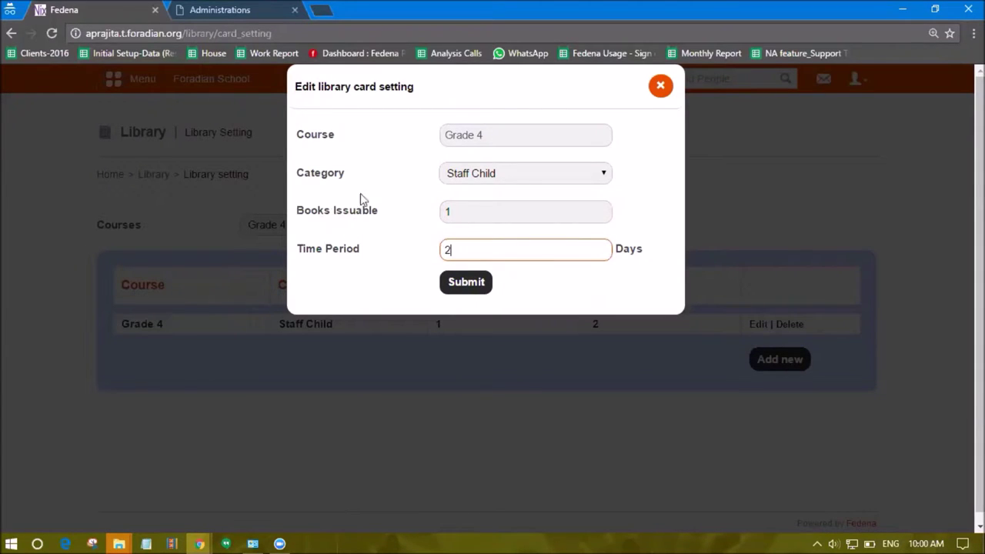
click(477, 210)
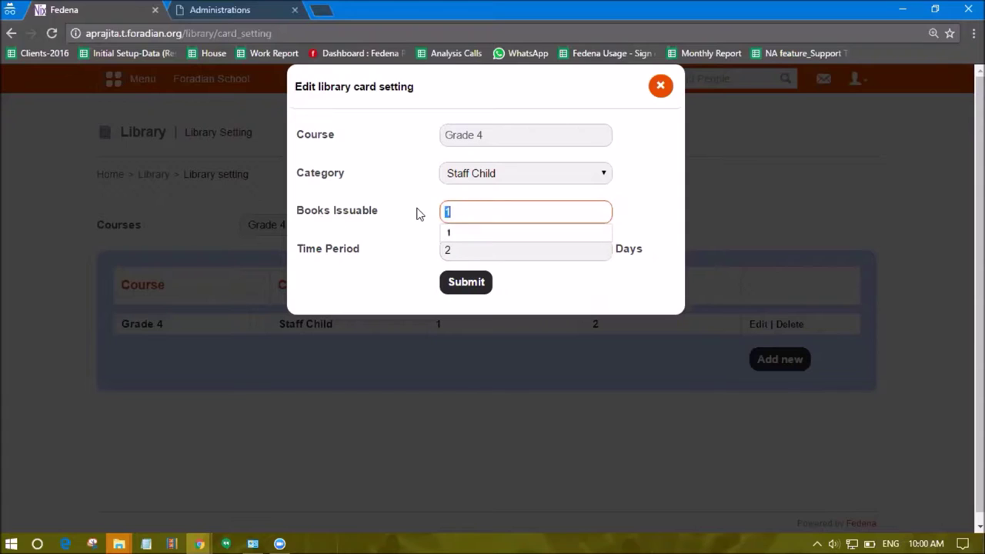
click(416, 213)
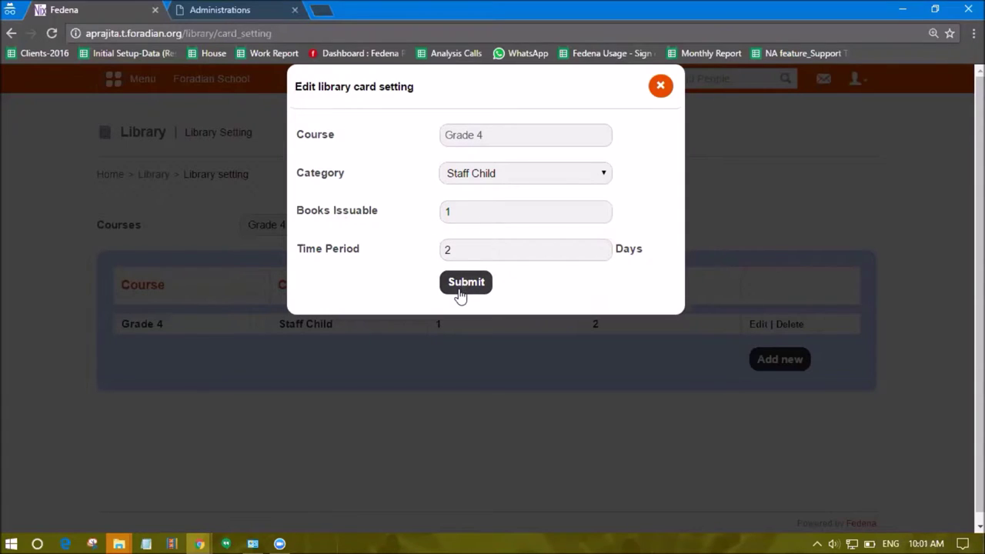
click(460, 296)
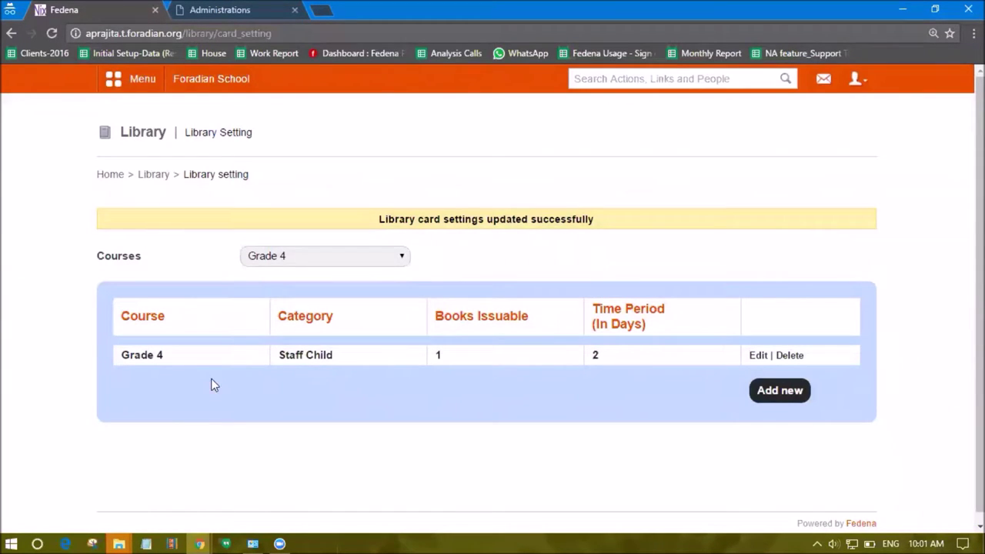
- Enter S18 in the global 'Search Actions, Links and People' box
text(S18)
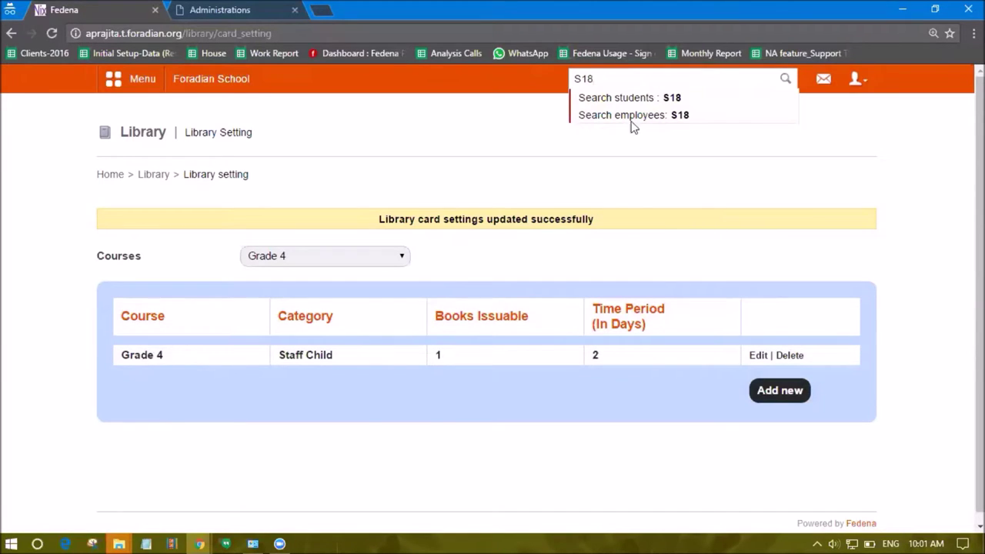
- Search students for admission number S18 and open the matching student's profile
click(621, 99)
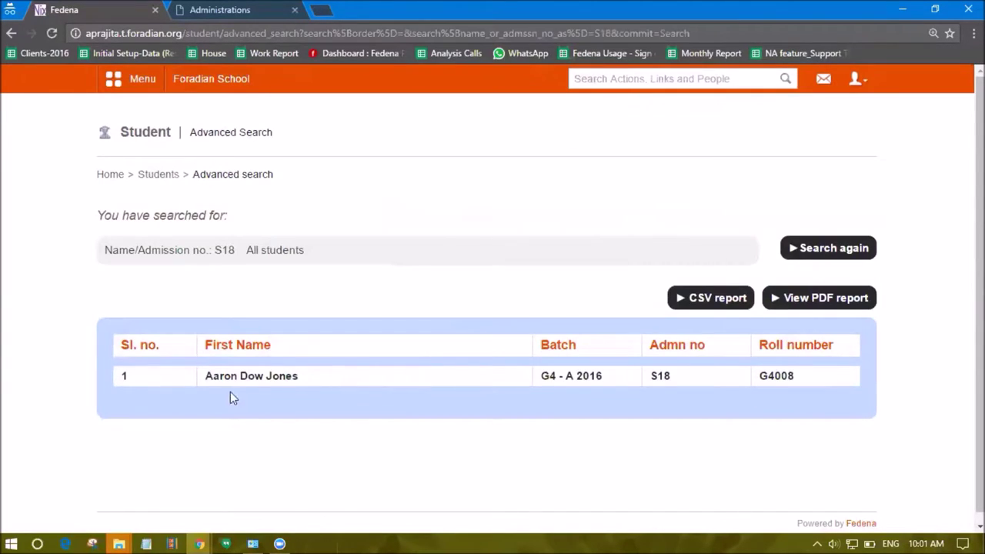
click(235, 377)
scroll(419, 356, down, 2)
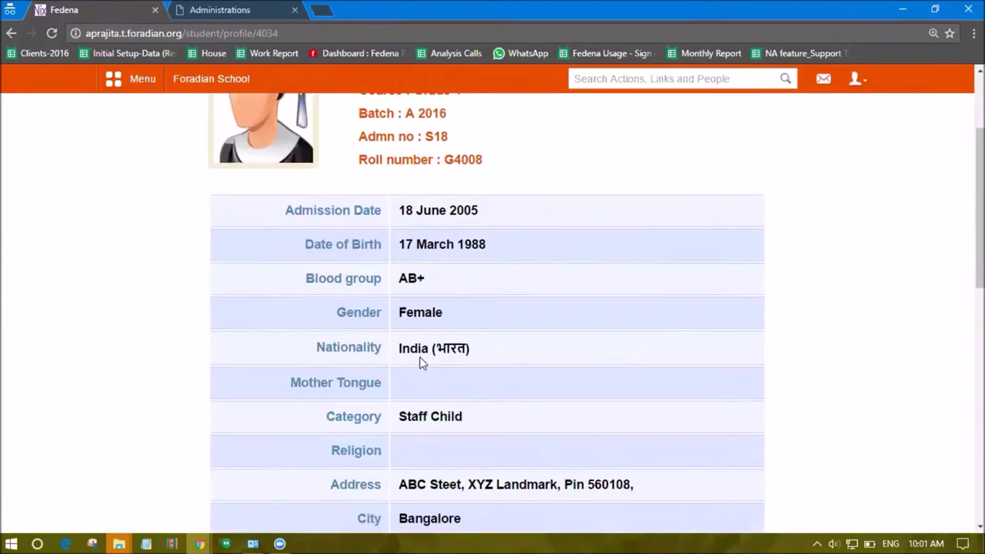
scroll(419, 356, down, 3)
drag(326, 214, 386, 214)
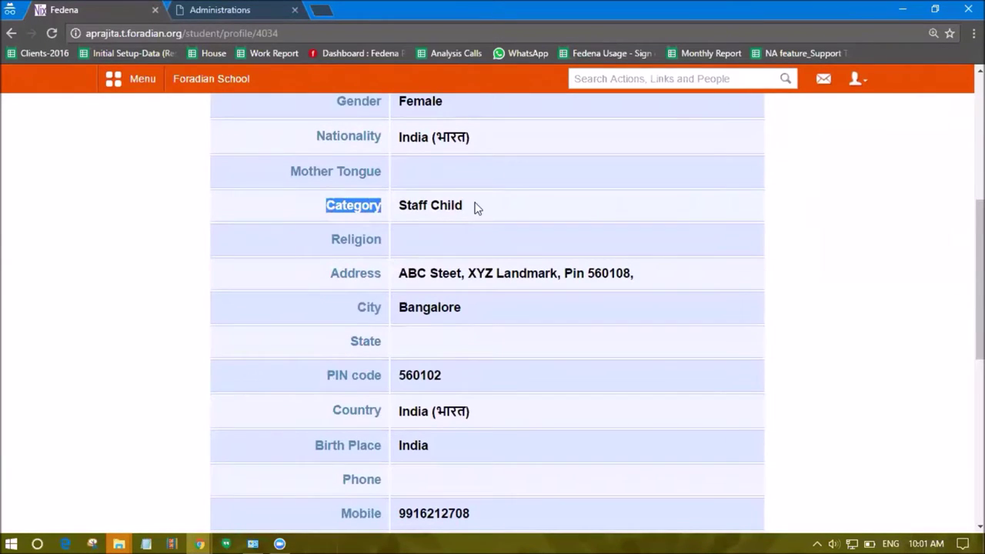
drag(477, 207, 396, 207)
scroll(442, 291, up, 2)
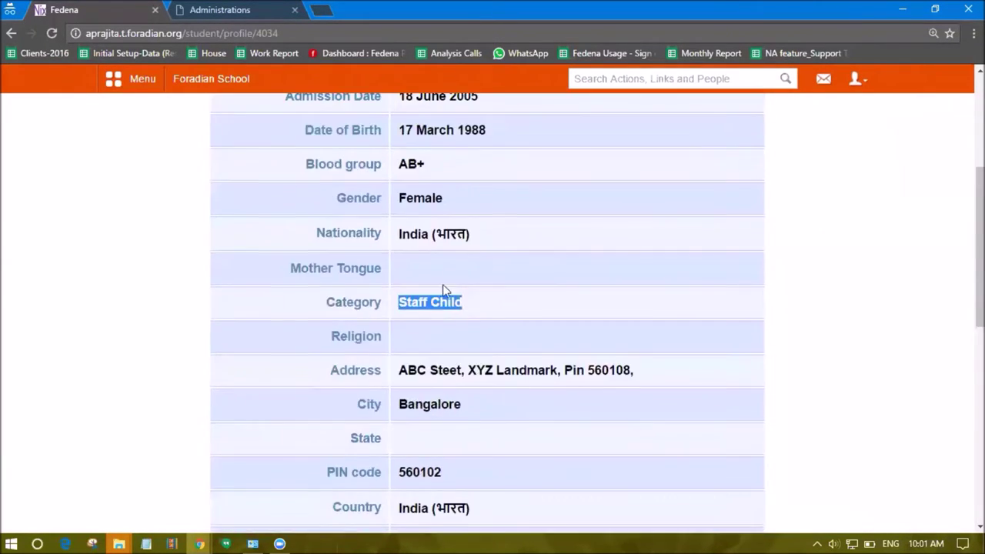
scroll(443, 284, up, 2)
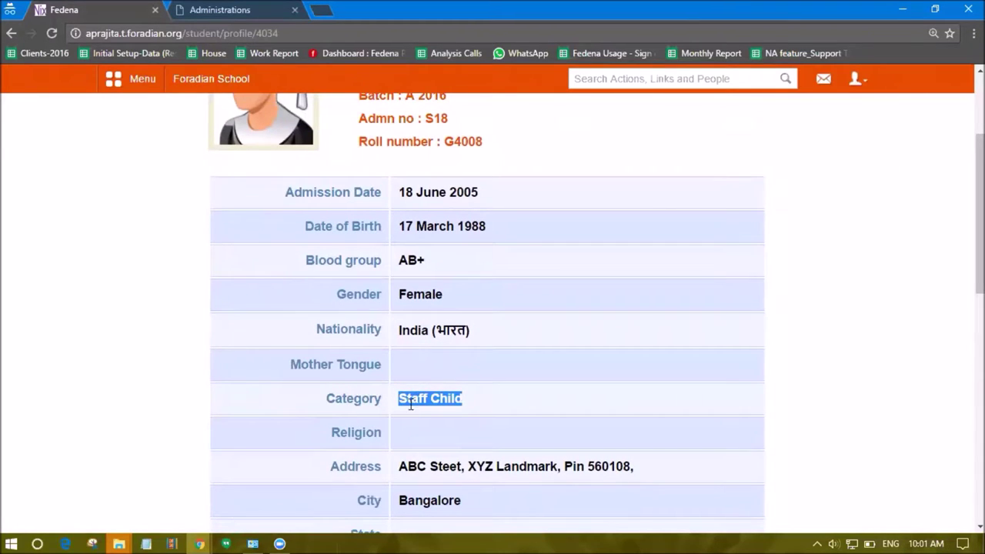
scroll(411, 404, up, 3)
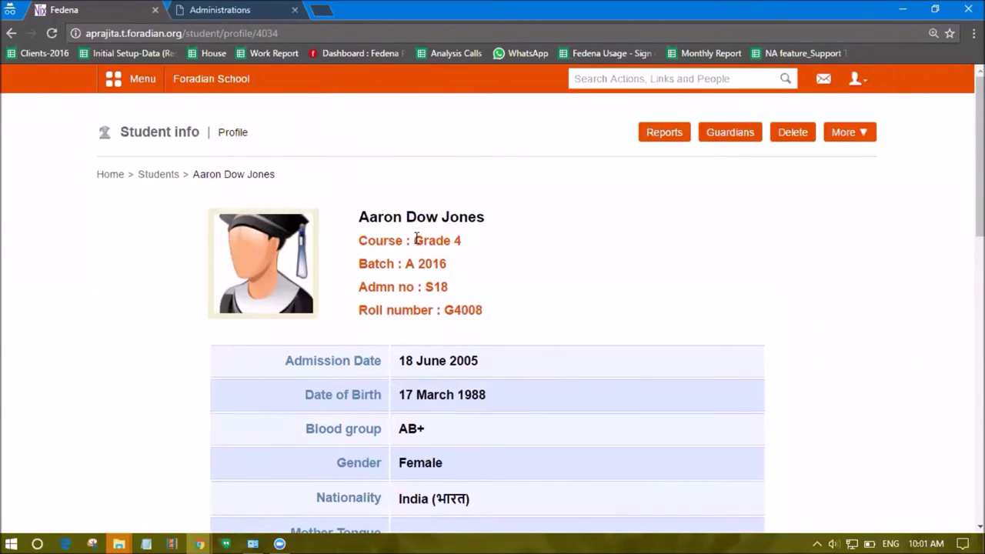
- Note the student's Grade 4 course, then bring up the menu's Academics section
drag(416, 239, 479, 238)
click(129, 81)
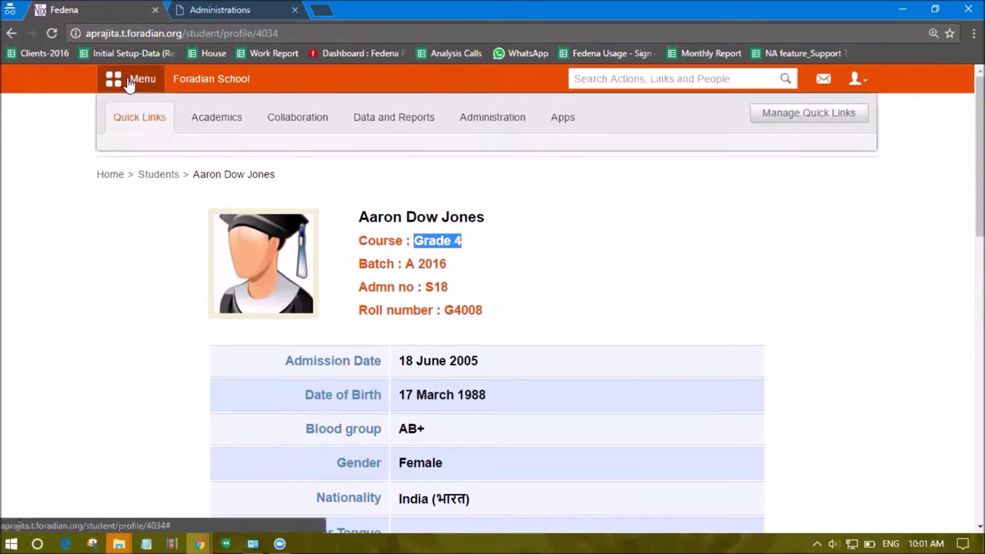
click(227, 132)
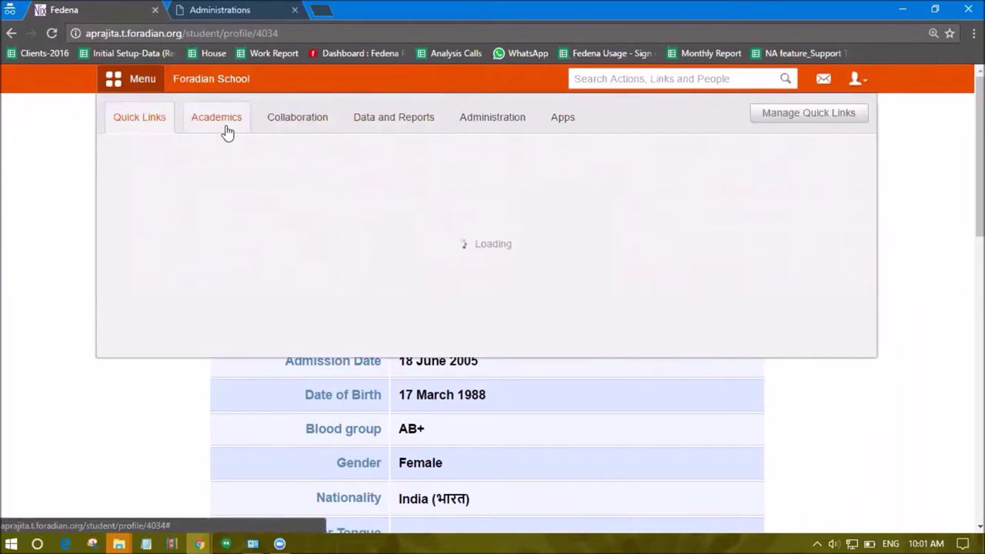
- Leave the Apply for leave page and go to Library > Issue books
click(539, 207)
click(689, 210)
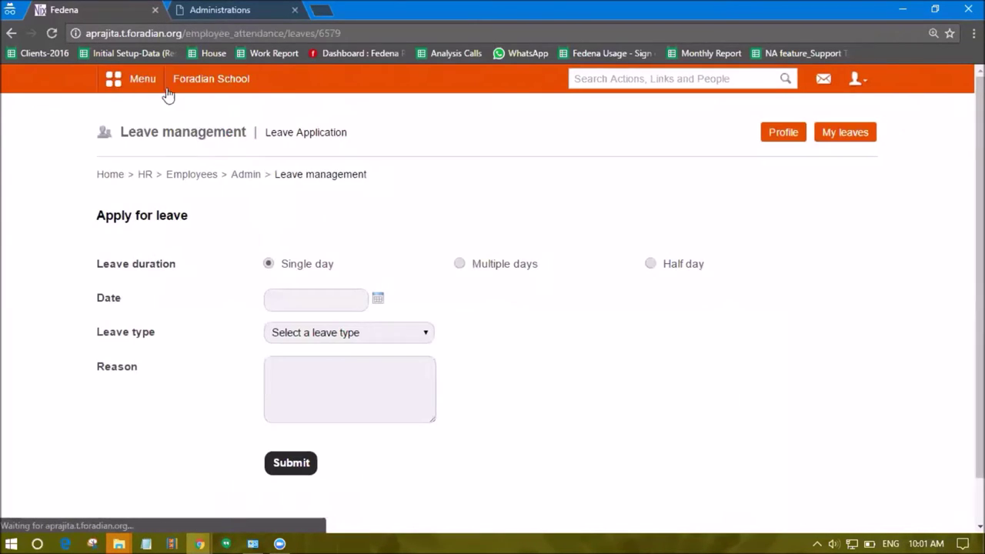
click(166, 91)
click(721, 213)
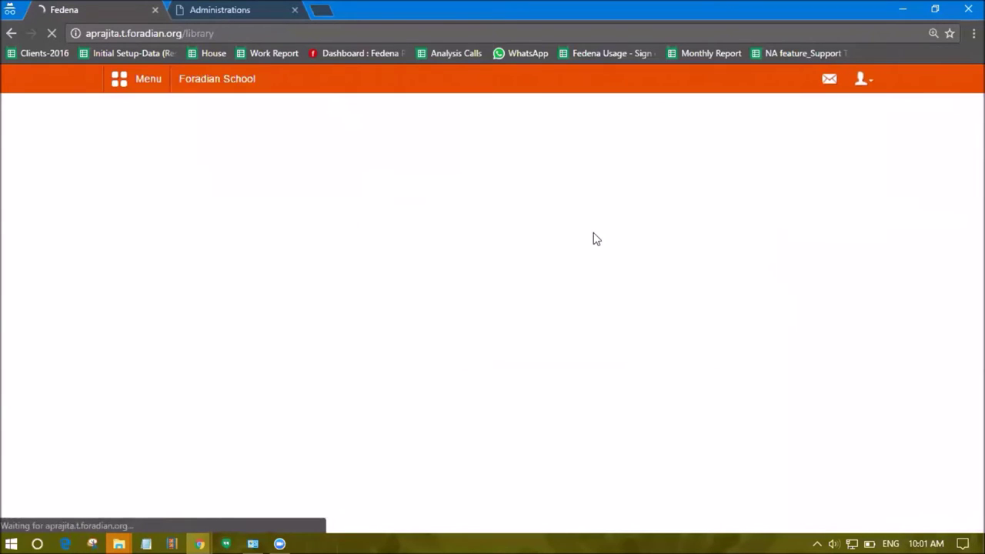
click(531, 231)
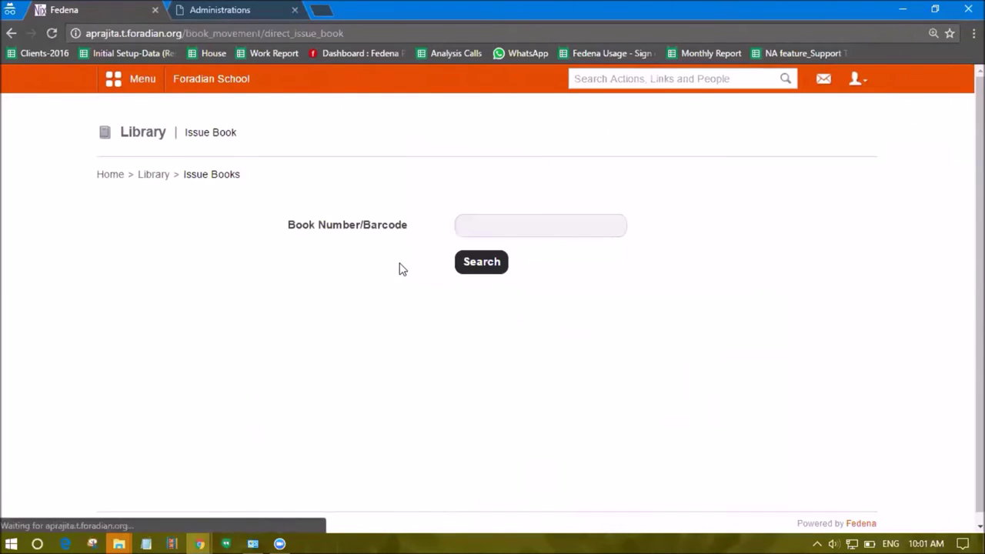
- Search book number 04 and open the issue form for book K
click(460, 223)
text(04)
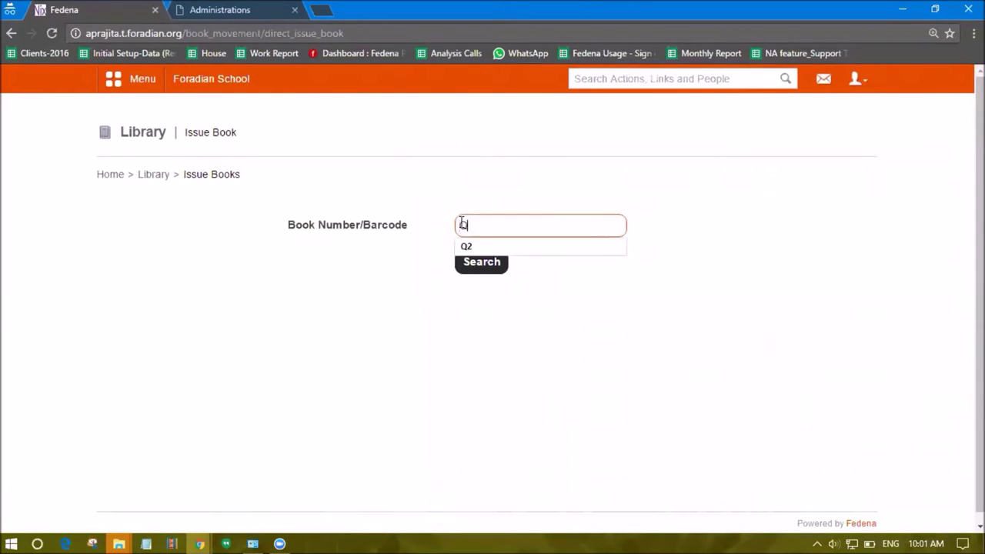
click(490, 270)
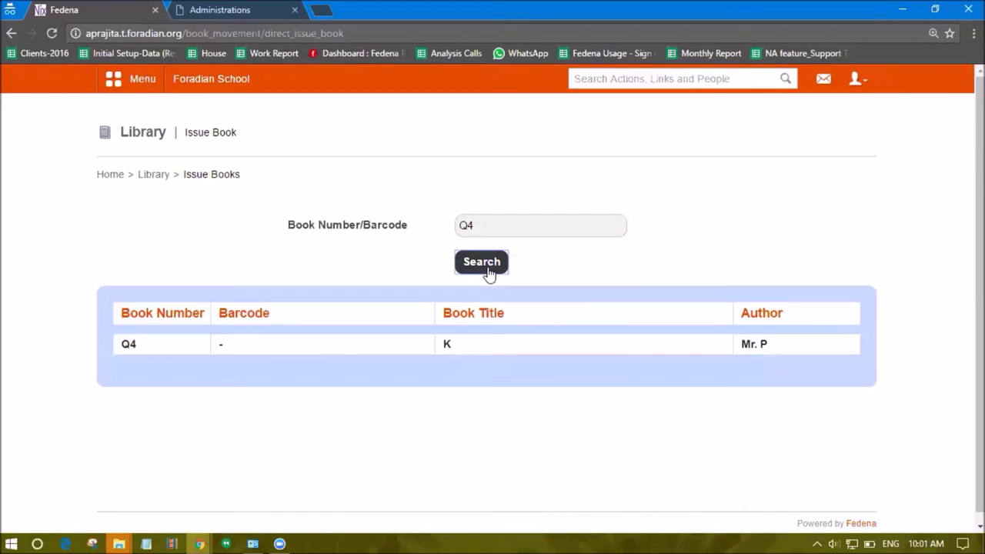
click(447, 347)
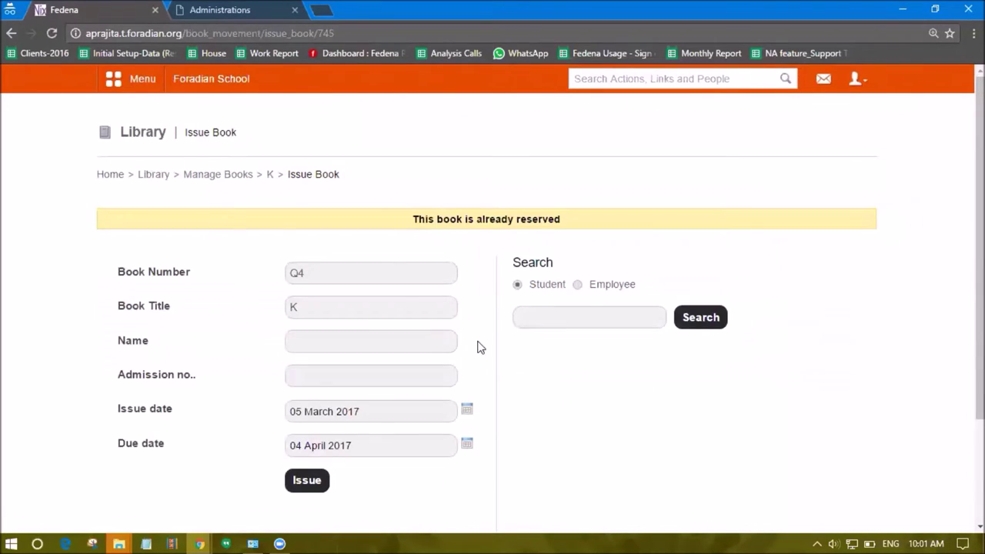
- Search student S18 by admission number and fill the student into the issue form
click(554, 320)
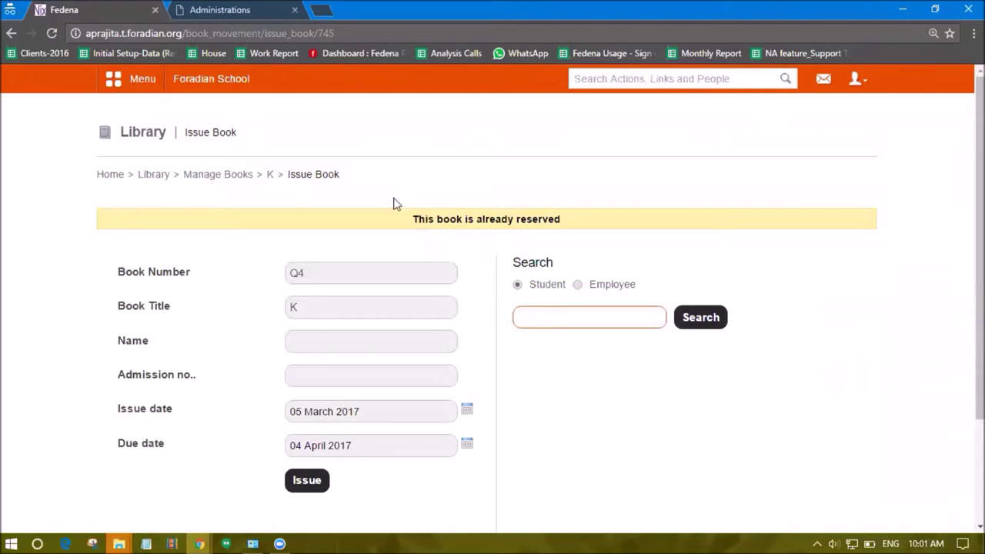
text(S18)
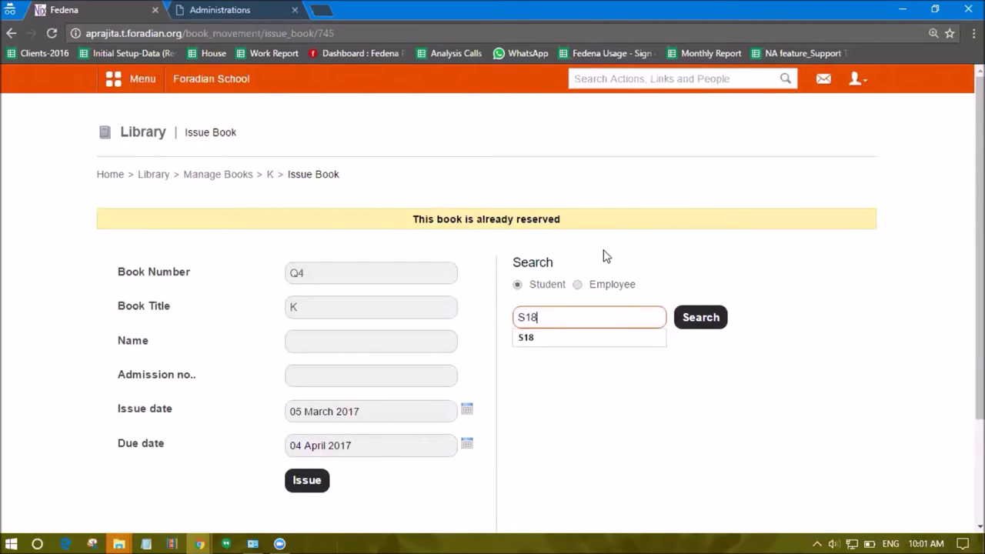
click(527, 338)
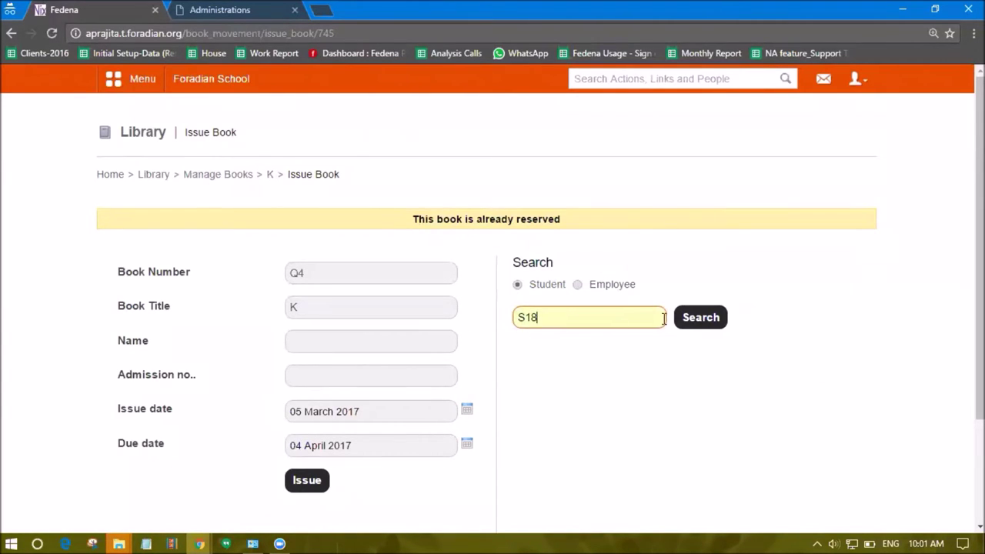
click(715, 319)
click(596, 356)
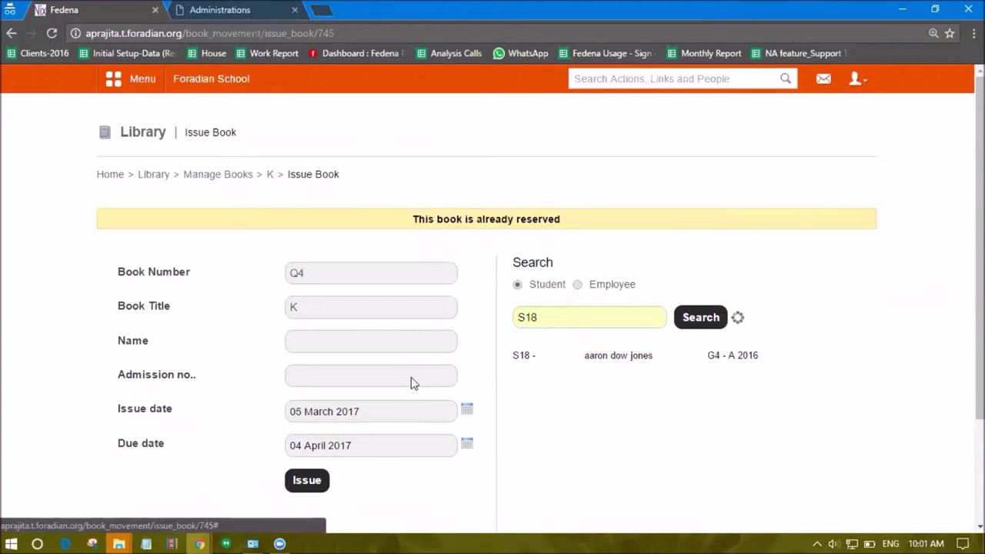
- Review the warning: 1 book allowed, 2 already taken, maximum limit reached
scroll(385, 376, down, 2)
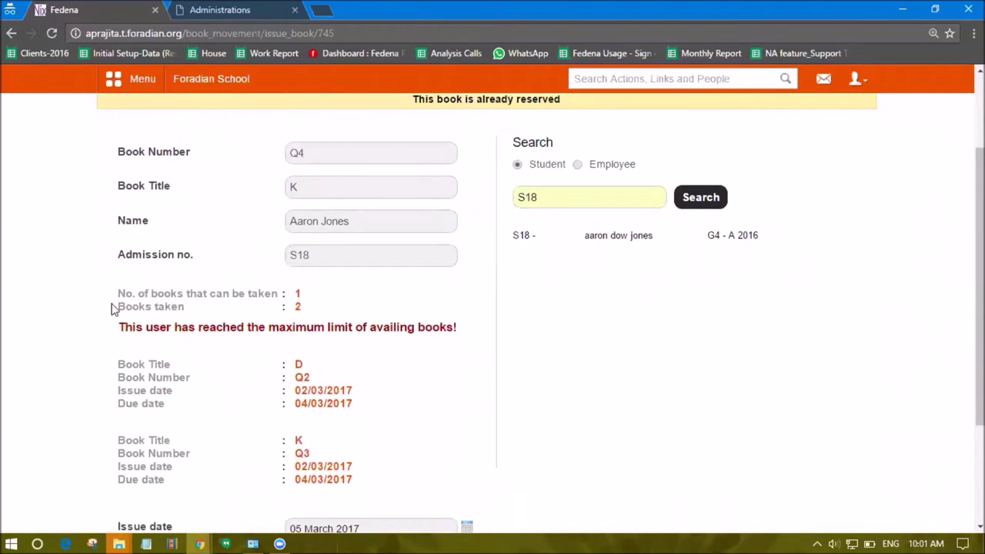
drag(117, 297, 239, 287)
click(262, 289)
double_click(297, 293)
click(301, 308)
double_click(297, 308)
click(123, 329)
drag(353, 314, 470, 337)
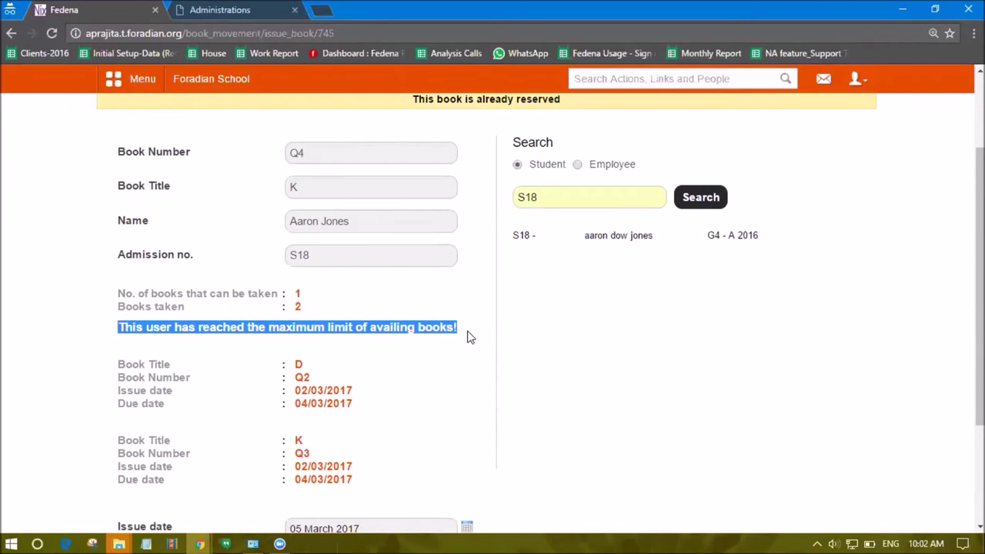
- Issue book K to the student anyway, due 07 March 2017
scroll(439, 308, up, 1)
scroll(314, 346, down, 1)
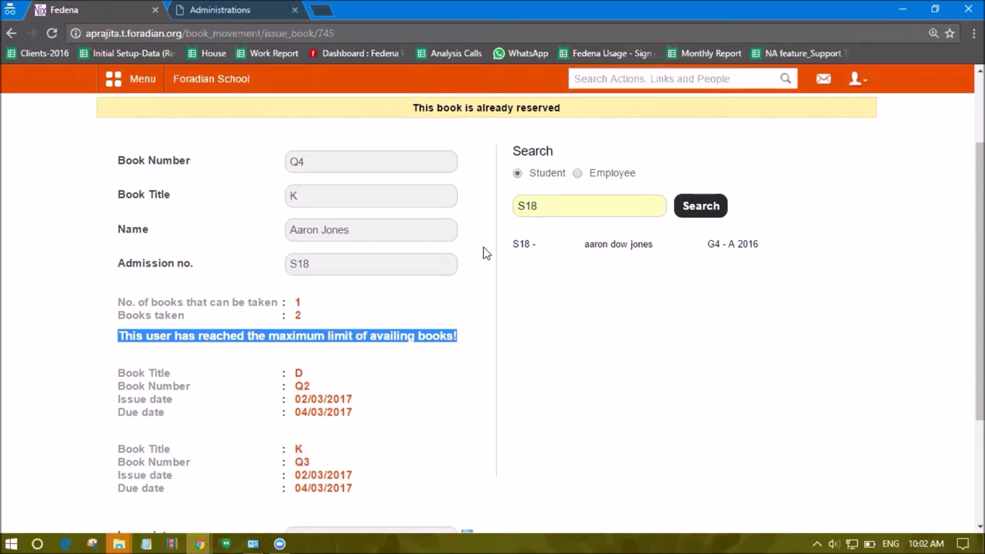
scroll(346, 350, down, 3)
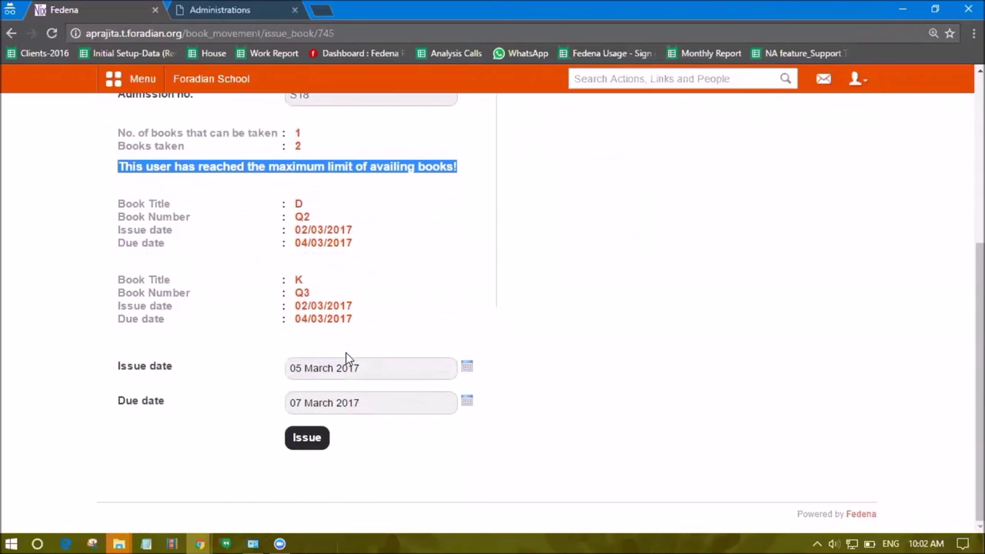
click(307, 437)
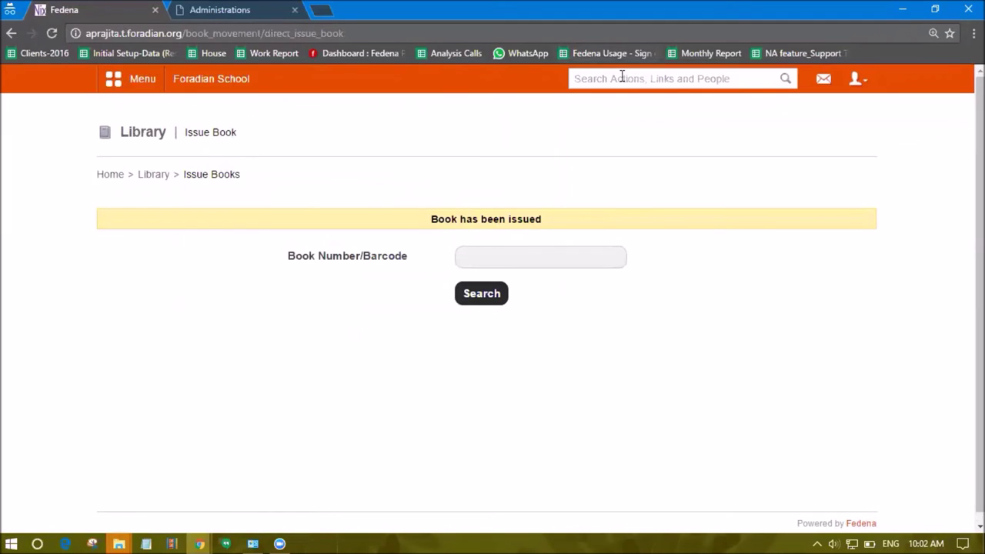
- Find student S18 and view the profile's Library section showing three borrowed books
click(622, 77)
text(S18)
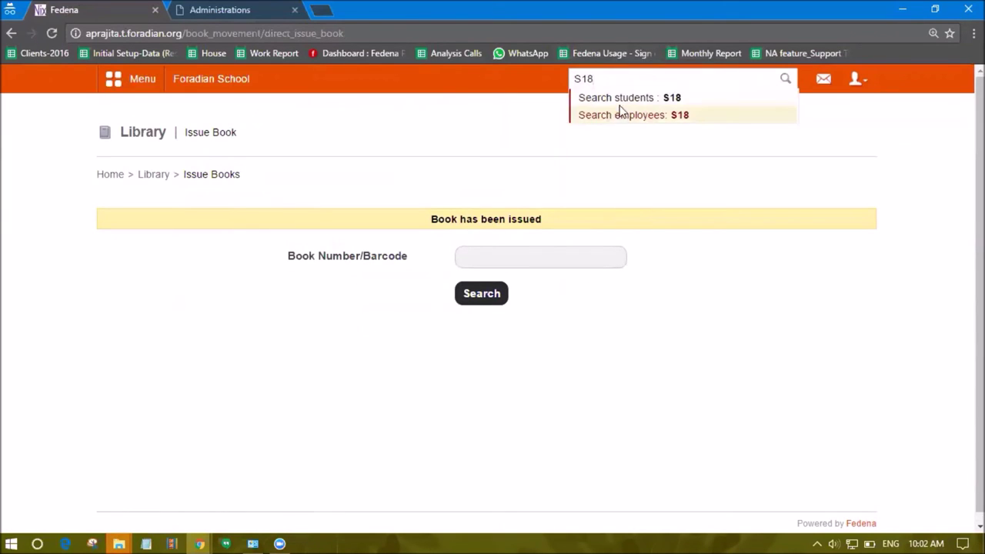
click(618, 97)
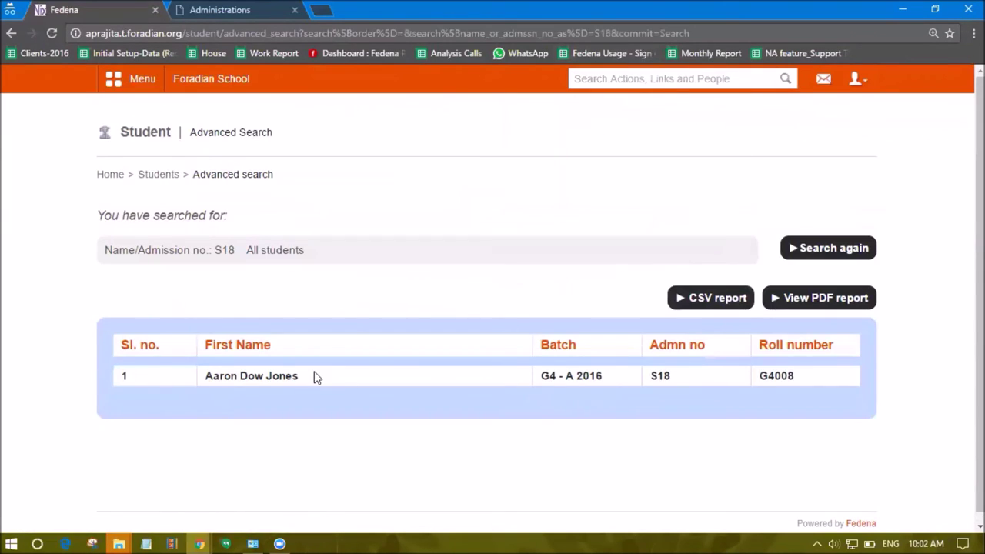
click(286, 378)
click(842, 132)
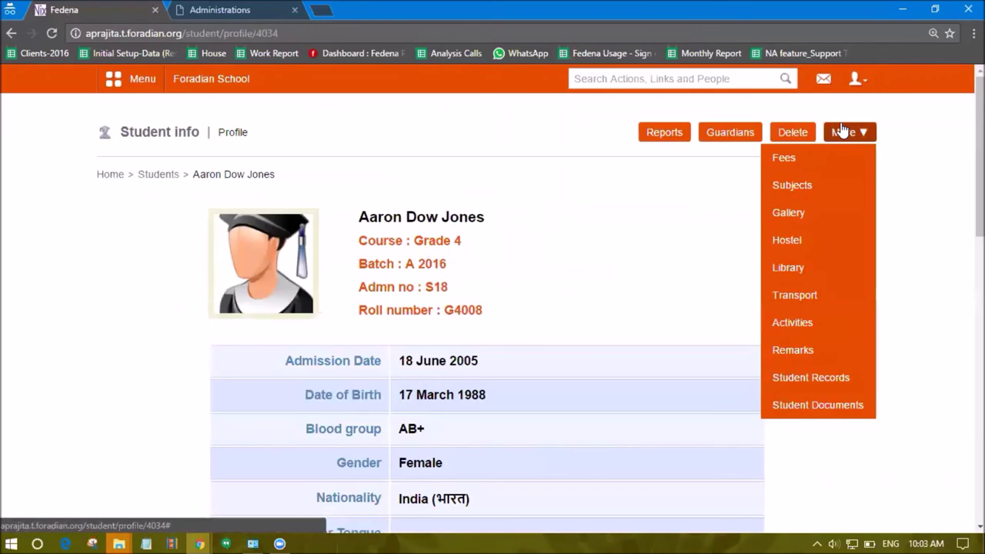
click(807, 267)
scroll(457, 360, down, 1)
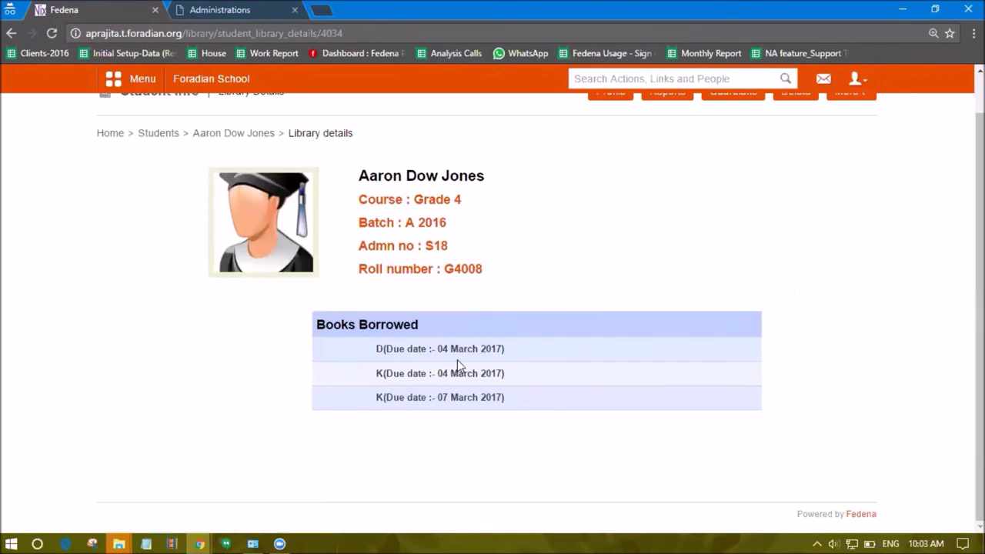